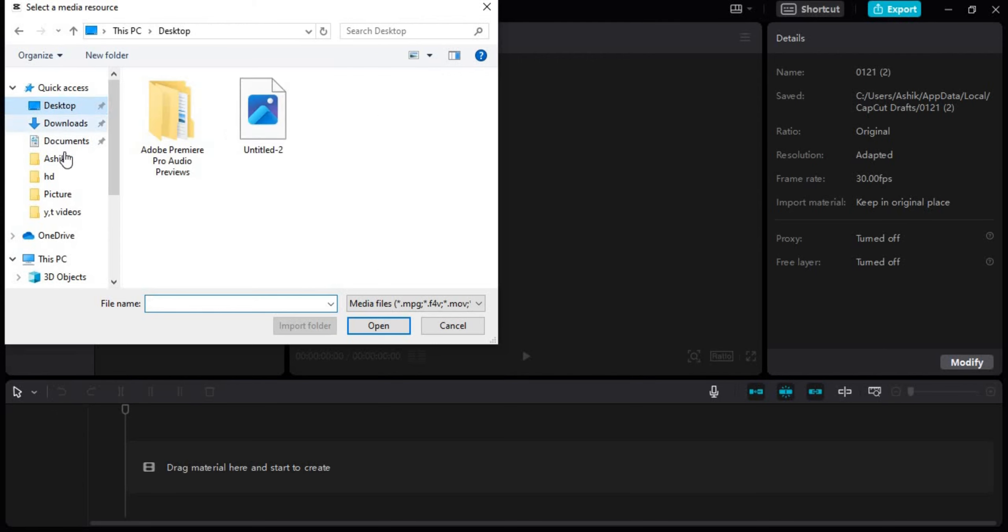
Import the image single-logo-for-branding-(2) and place it at the start of the timeline.
{"action": "left_click", "coordinate": [65, 159]}
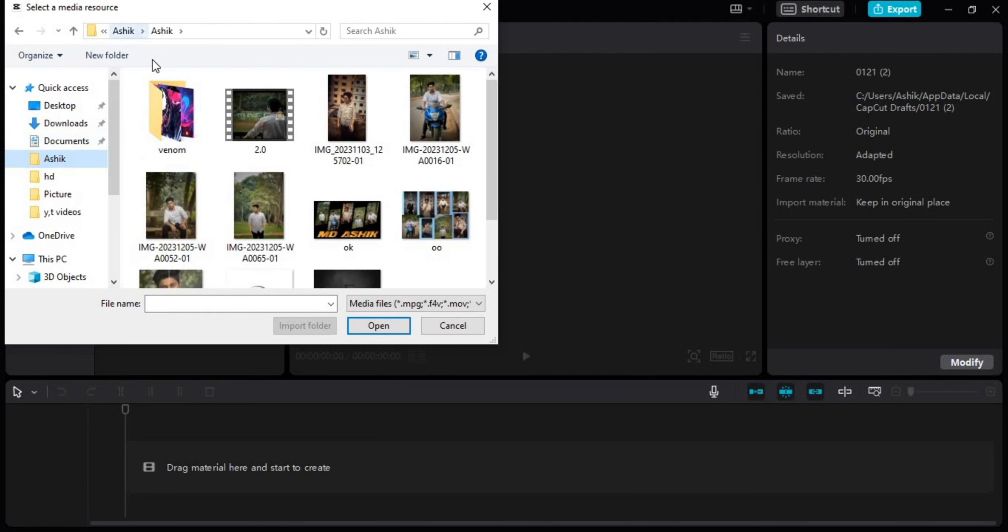
{"action": "scroll", "coordinate": [315, 223], "scroll_direction": "down", "scroll_amount": 2}
{"action": "left_click", "coordinate": [286, 240]}
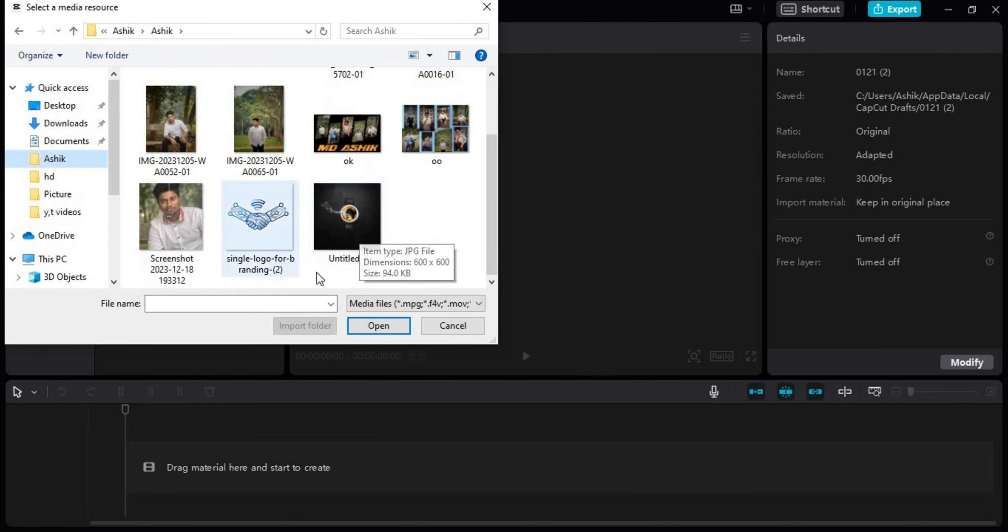
{"action": "left_click", "coordinate": [363, 326]}
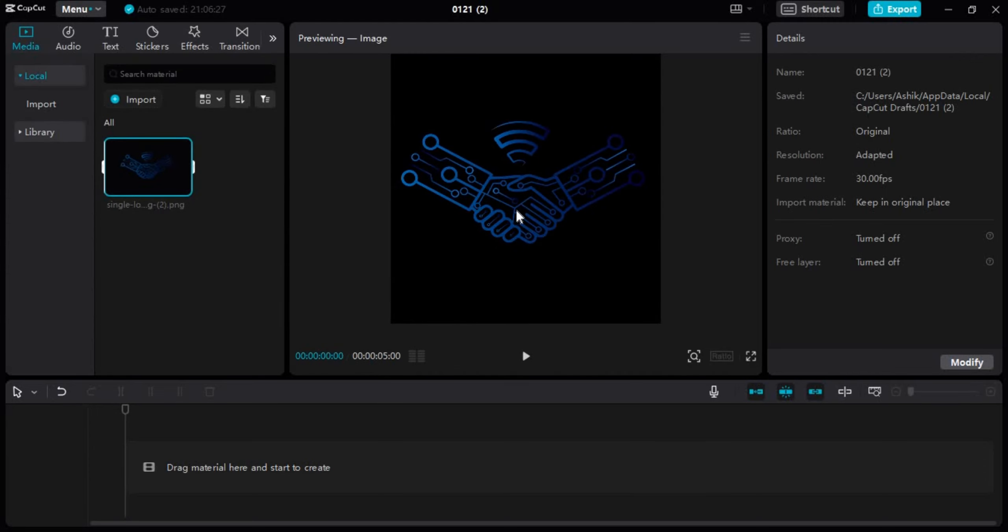
{"action": "left_click_drag", "start_coordinate": [148, 167], "coordinate": [288, 434]}
Set the project aspect ratio to 16:9 and scale the logo image down to 83%.
{"action": "left_click", "coordinate": [723, 357]}
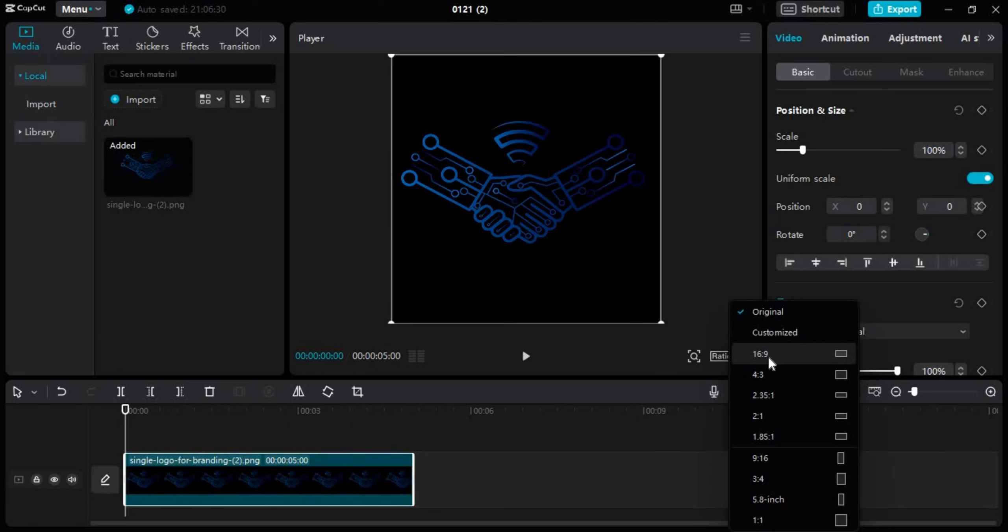
{"action": "left_click", "coordinate": [766, 357]}
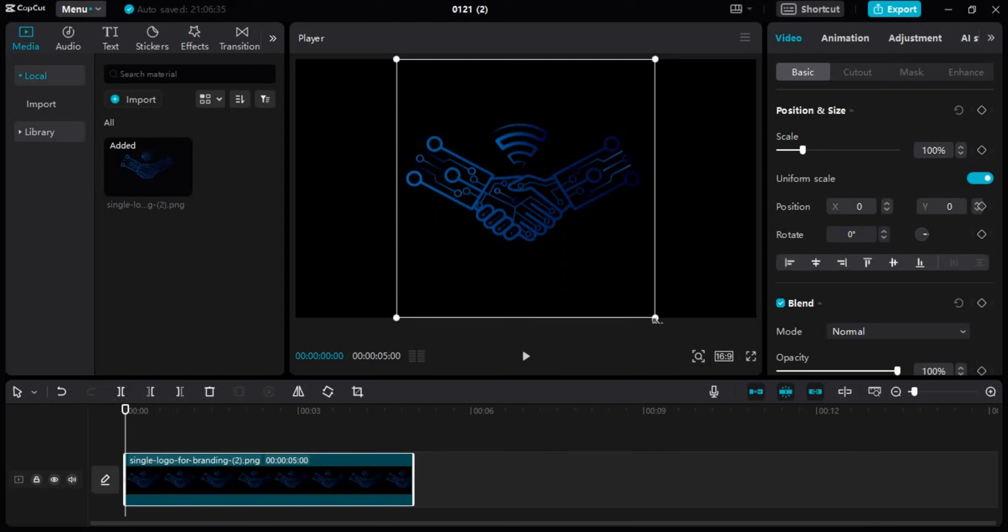
{"action": "left_click_drag", "start_coordinate": [657, 318], "coordinate": [633, 295]}
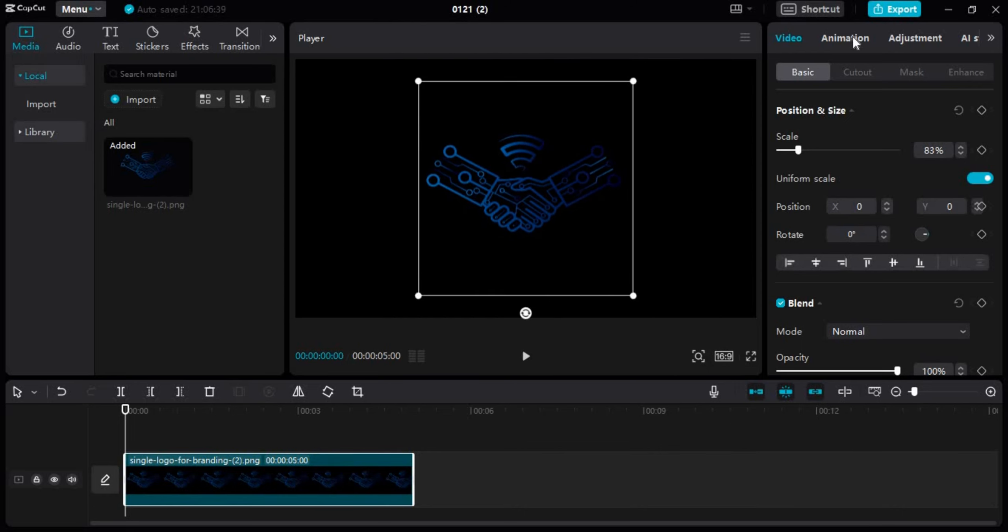
Try the bottom and left swing entrance animations on the logo clip with a duration of 5.0 s.
{"action": "left_click", "coordinate": [863, 38]}
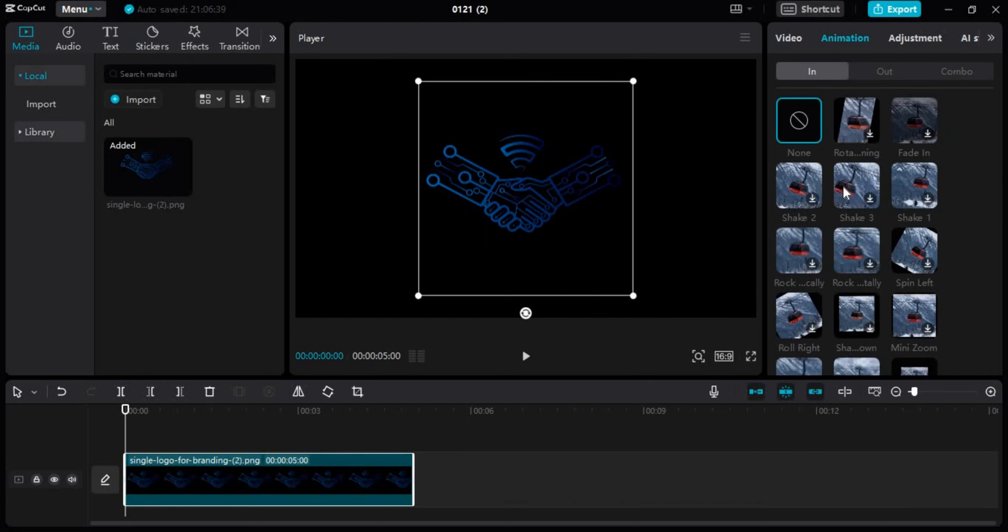
{"action": "scroll", "coordinate": [840, 184], "scroll_direction": "down", "scroll_amount": 5}
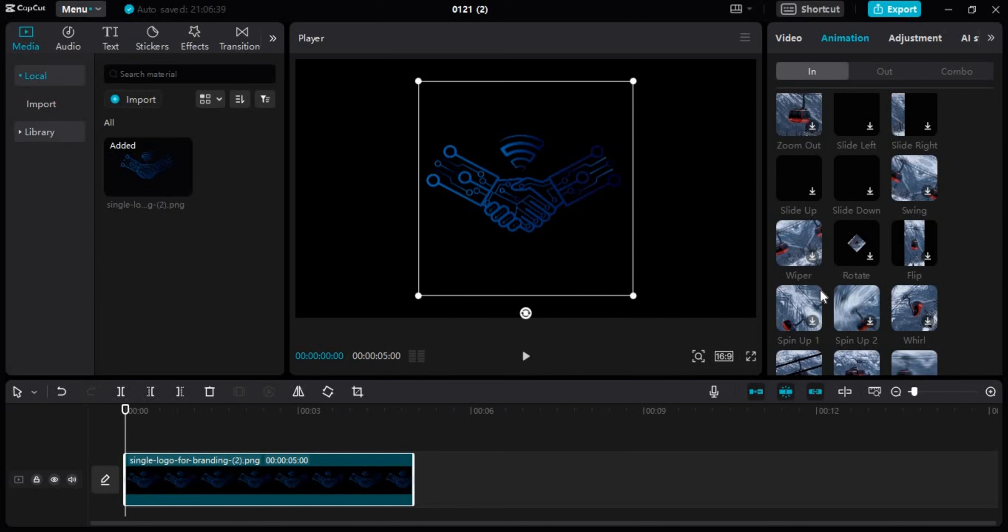
{"action": "scroll", "coordinate": [811, 303], "scroll_direction": "down", "scroll_amount": 3}
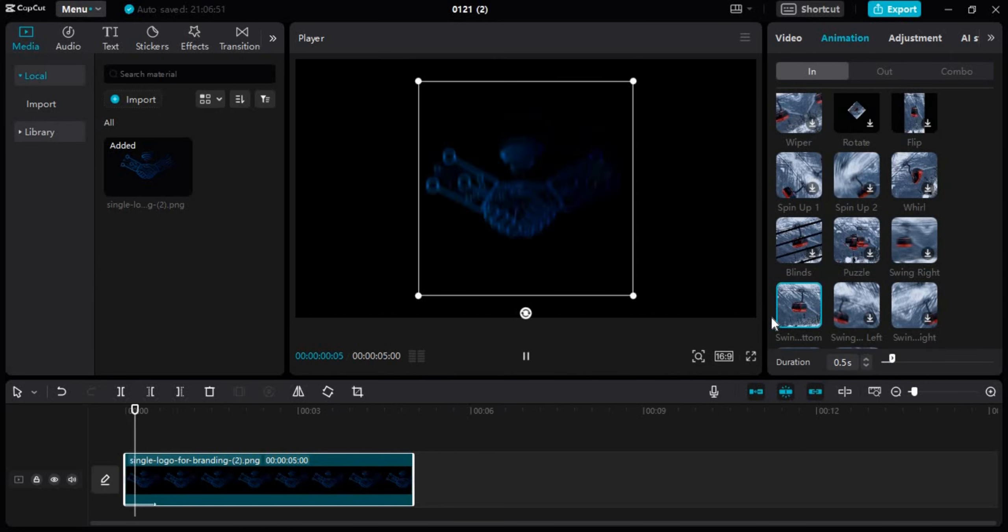
{"action": "left_click_drag", "start_coordinate": [897, 356], "coordinate": [960, 358]}
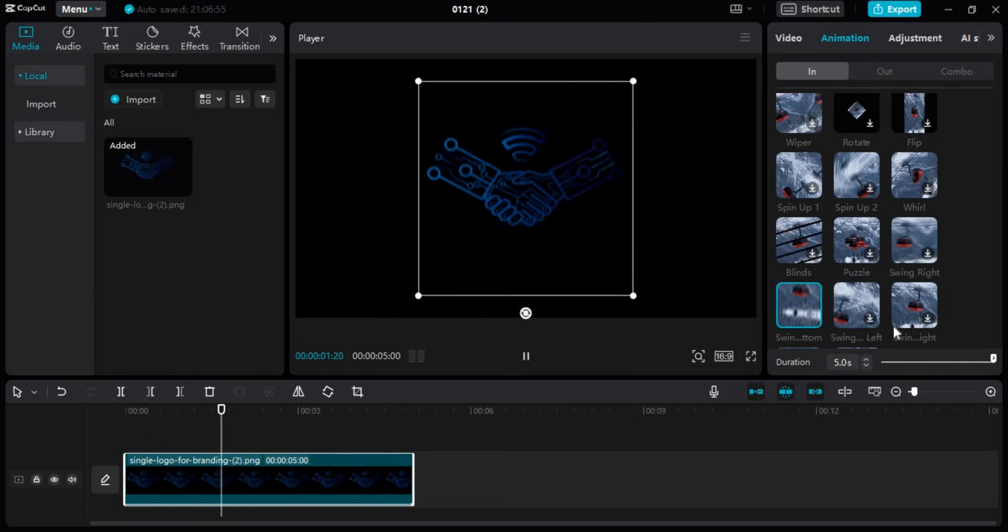
{"action": "left_click", "coordinate": [849, 296]}
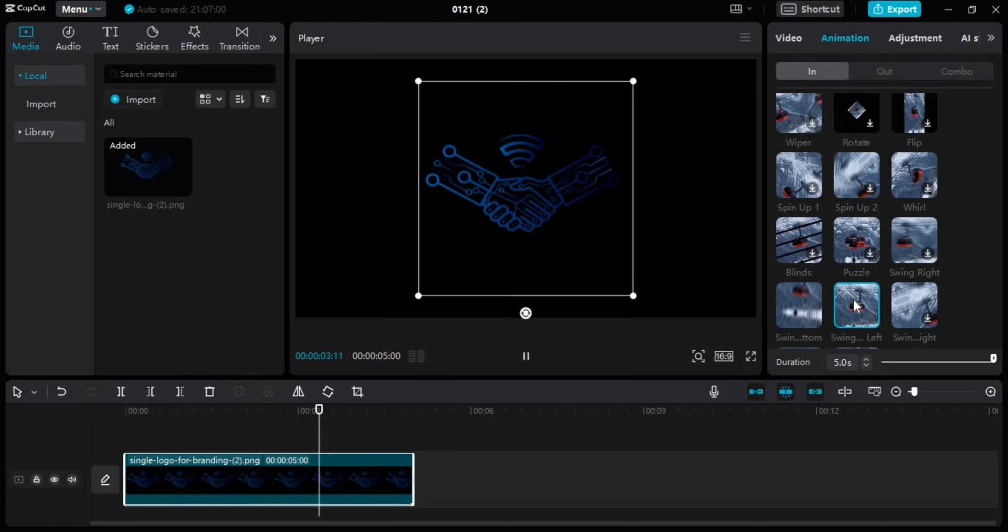
{"action": "left_click", "coordinate": [859, 295]}
Try a rotating exit animation on the logo, with durations of 2.7 s for the entrance and 2.1 s for the exit.
{"action": "scroll", "coordinate": [857, 244], "scroll_direction": "up", "scroll_amount": 4}
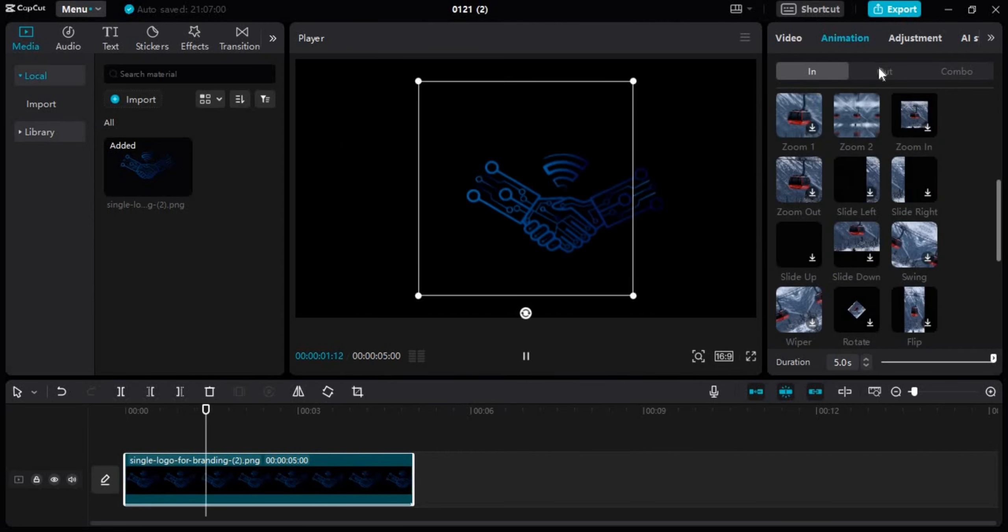
{"action": "left_click", "coordinate": [879, 67]}
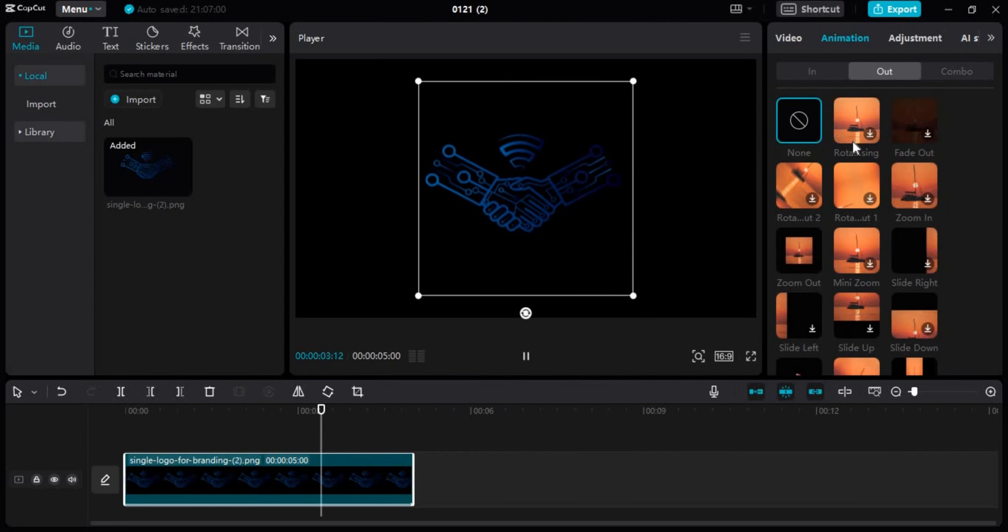
{"action": "left_click", "coordinate": [852, 140]}
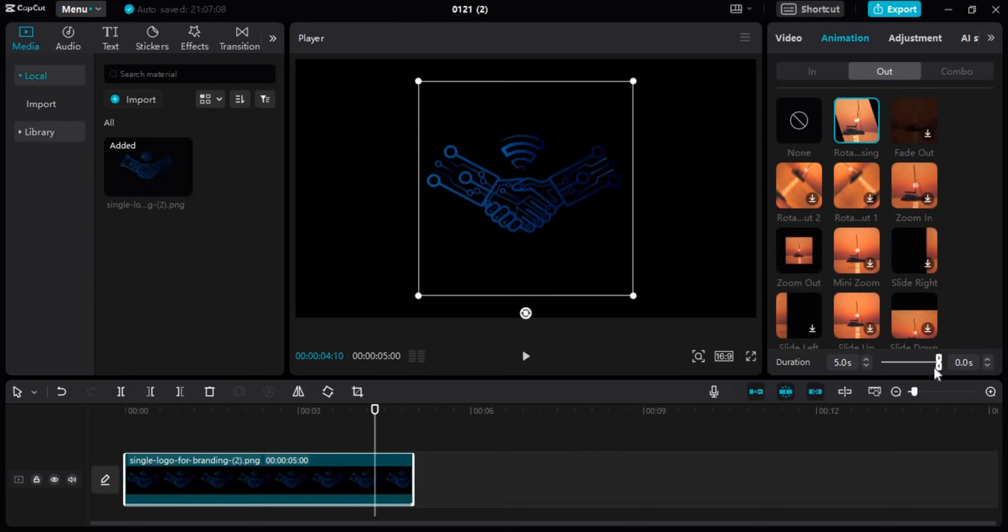
{"action": "left_click_drag", "start_coordinate": [938, 368], "coordinate": [914, 366]}
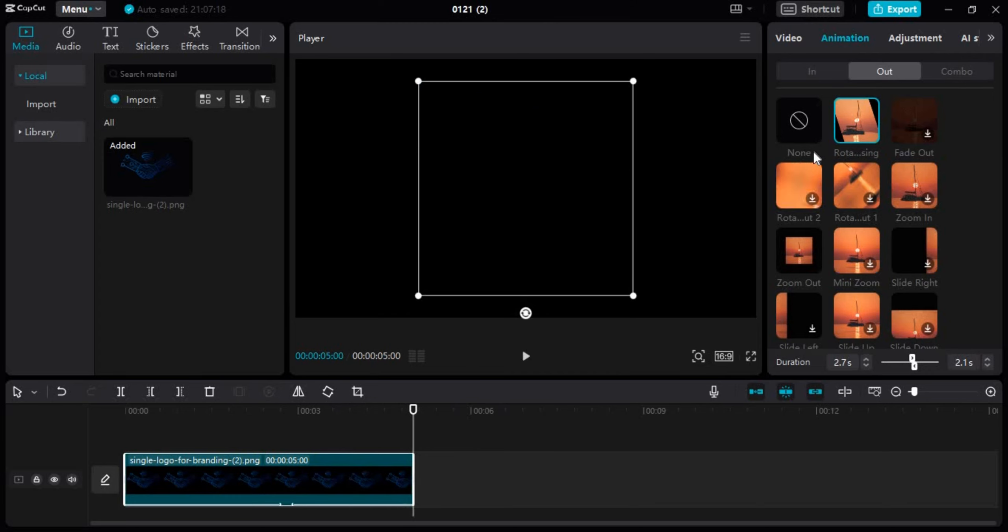
Remove the exit and entrance animations from the logo clip.
{"action": "left_click", "coordinate": [800, 124]}
{"action": "left_click", "coordinate": [812, 70]}
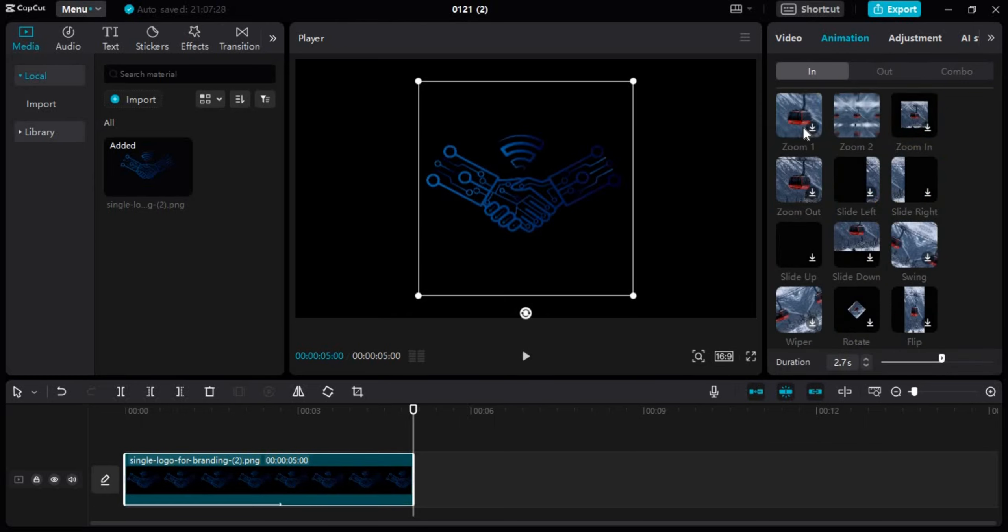
{"action": "left_click", "coordinate": [819, 106]}
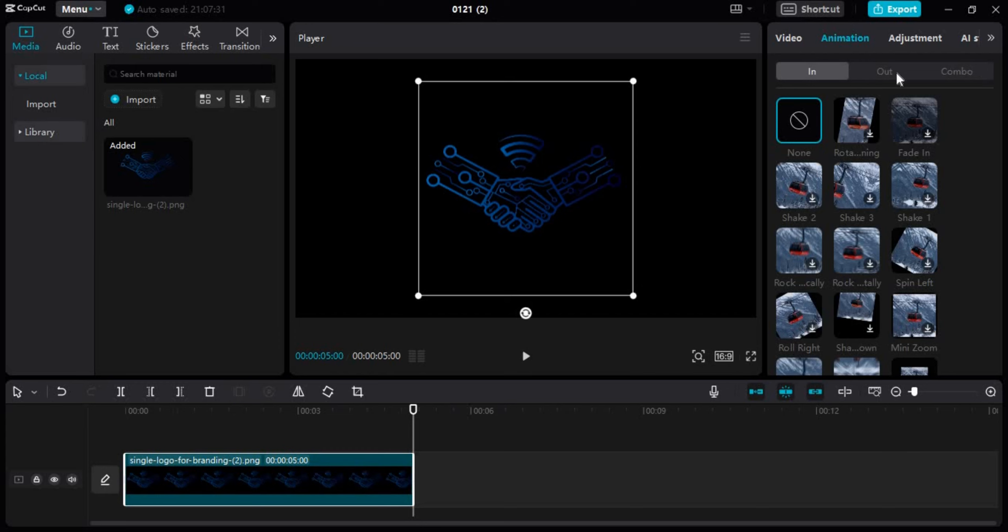
Try the fall-right combo animation between Fall Right and the funhouse preset on the logo clip.
{"action": "left_click", "coordinate": [958, 72]}
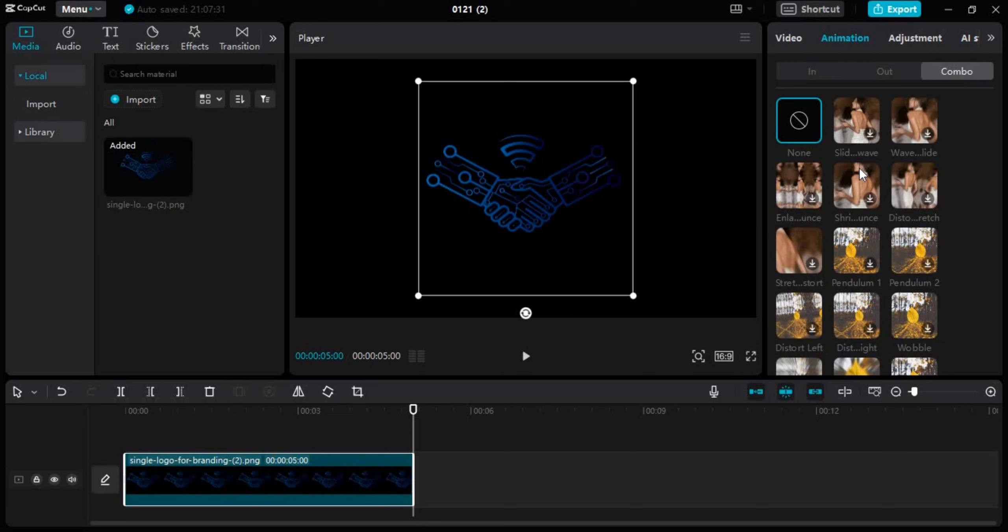
{"action": "scroll", "coordinate": [872, 235], "scroll_direction": "down", "scroll_amount": 5}
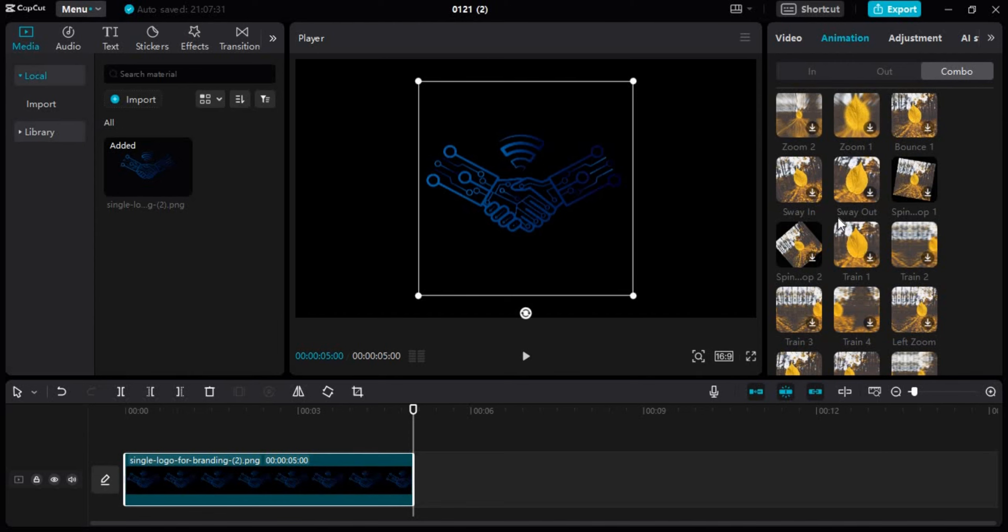
{"action": "scroll", "coordinate": [846, 248], "scroll_direction": "down", "scroll_amount": 2}
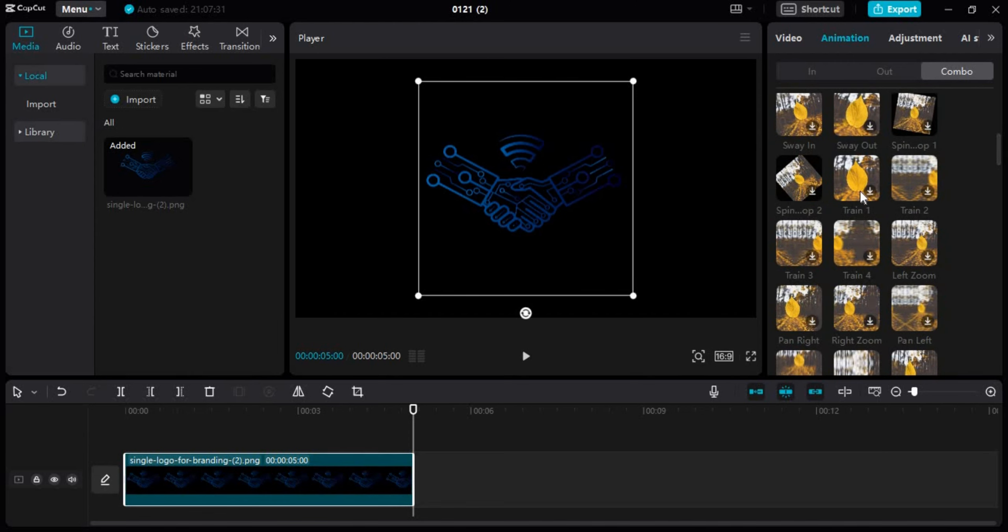
{"action": "scroll", "coordinate": [850, 252], "scroll_direction": "down", "scroll_amount": 3}
{"action": "left_click", "coordinate": [851, 244]}
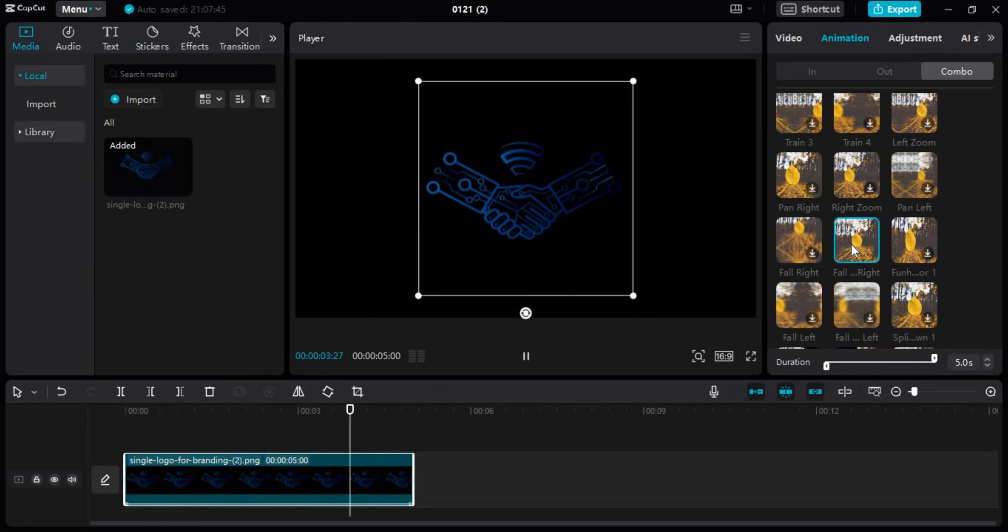
Try the 3D card 2 combo animation on the logo clip, followed by the 3D slice preset beside it.
{"action": "scroll", "coordinate": [854, 247], "scroll_direction": "down", "scroll_amount": 5}
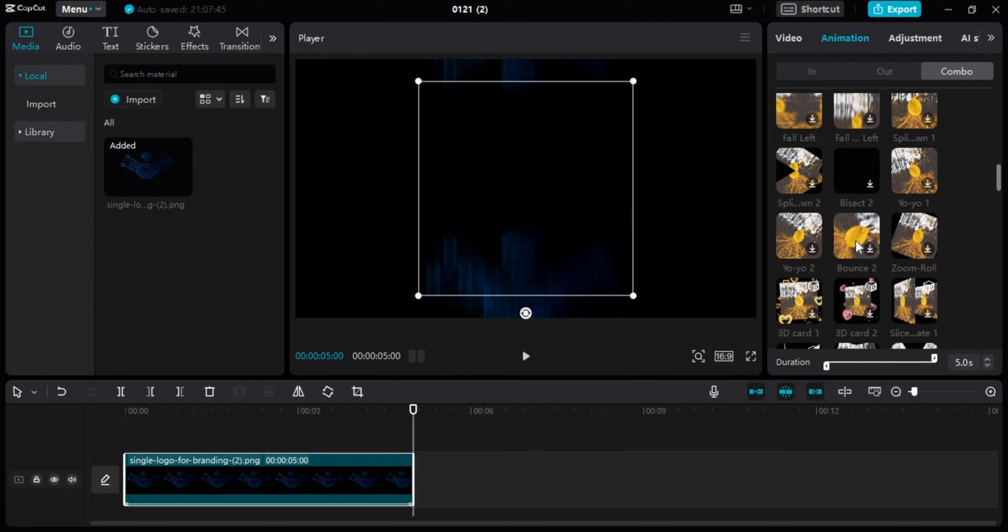
{"action": "left_click", "coordinate": [853, 300]}
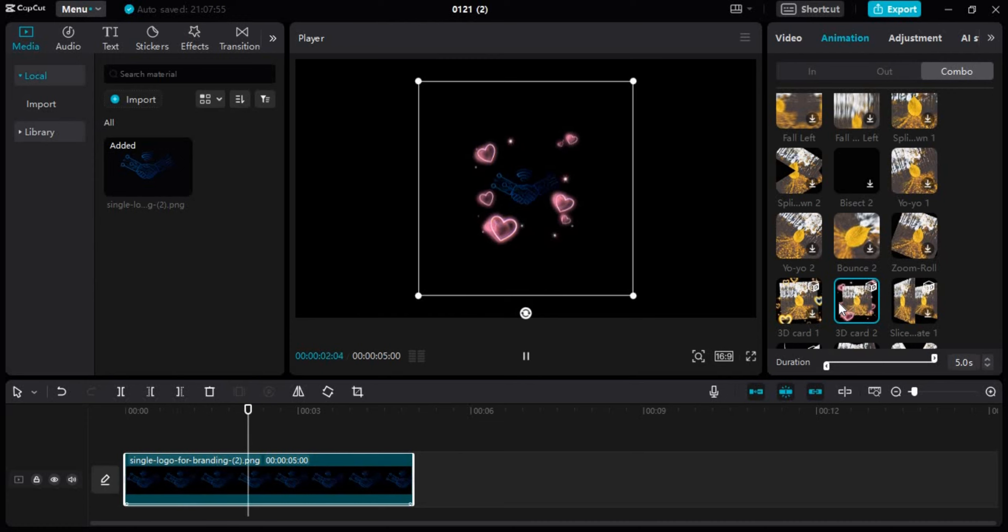
{"action": "left_click", "coordinate": [923, 301]}
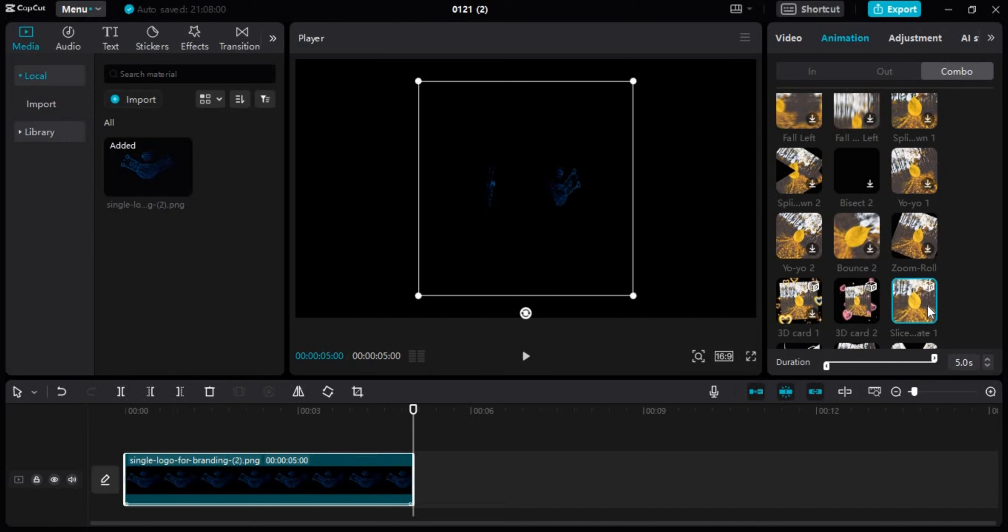
Try the Smaller combo animation on the logo clip.
{"action": "scroll", "coordinate": [869, 253], "scroll_direction": "down", "scroll_amount": 5}
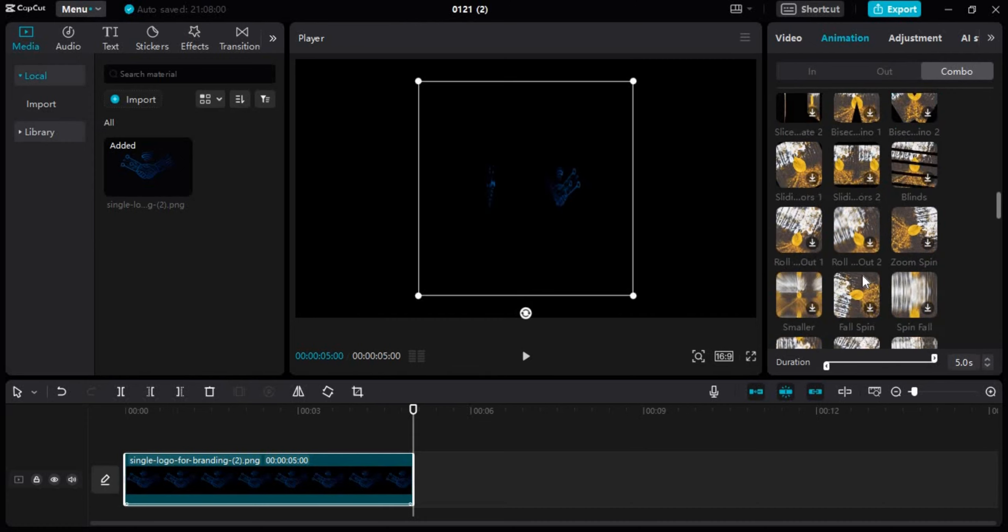
{"action": "scroll", "coordinate": [852, 277], "scroll_direction": "down", "scroll_amount": 2}
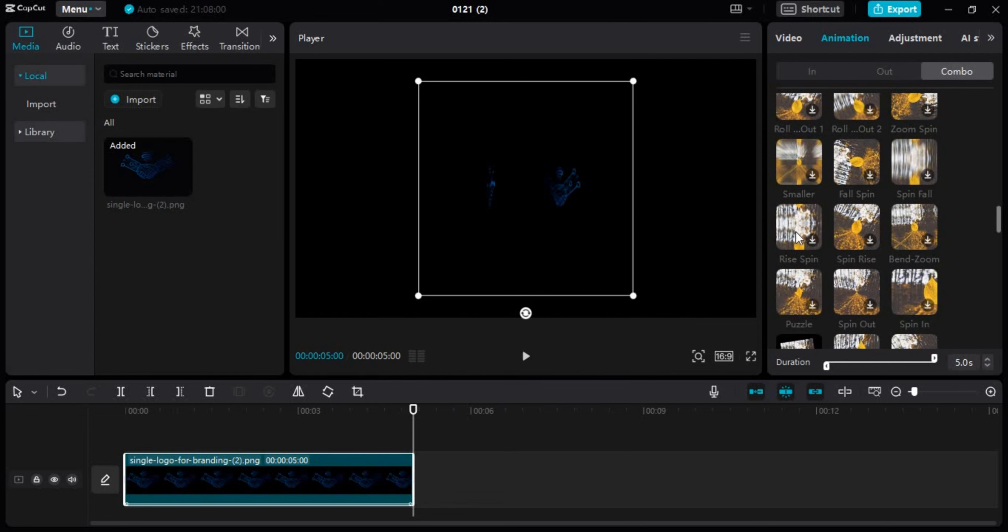
{"action": "left_click", "coordinate": [799, 167]}
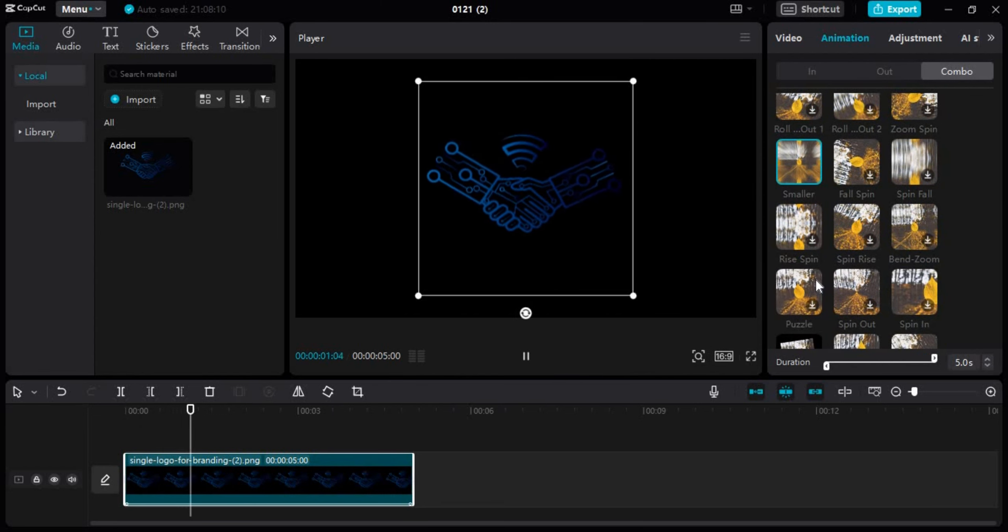
Apply the shrink-bounce combo animation near the beginning of the preset list to the logo clip.
{"action": "scroll", "coordinate": [842, 286], "scroll_direction": "down", "scroll_amount": 3}
{"action": "scroll", "coordinate": [852, 273], "scroll_direction": "up", "scroll_amount": 6}
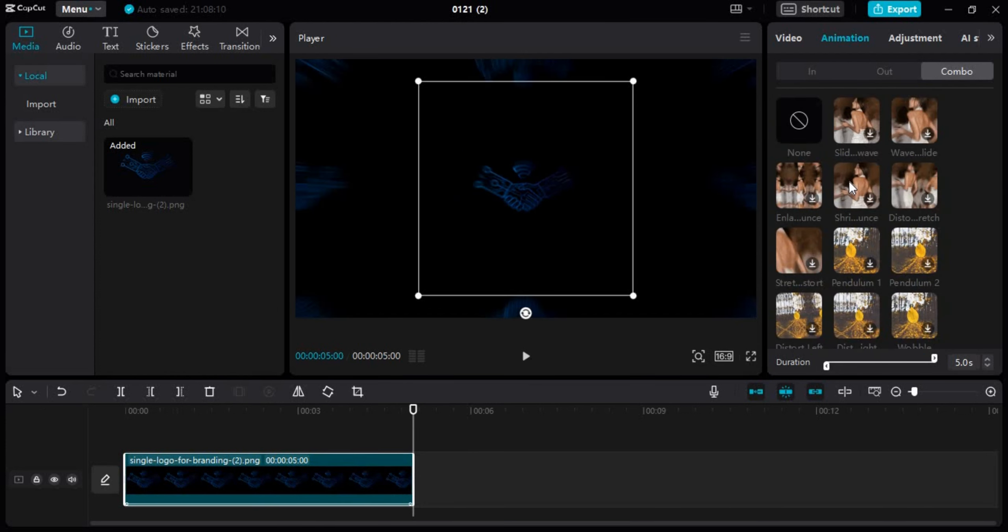
{"action": "left_click", "coordinate": [848, 181]}
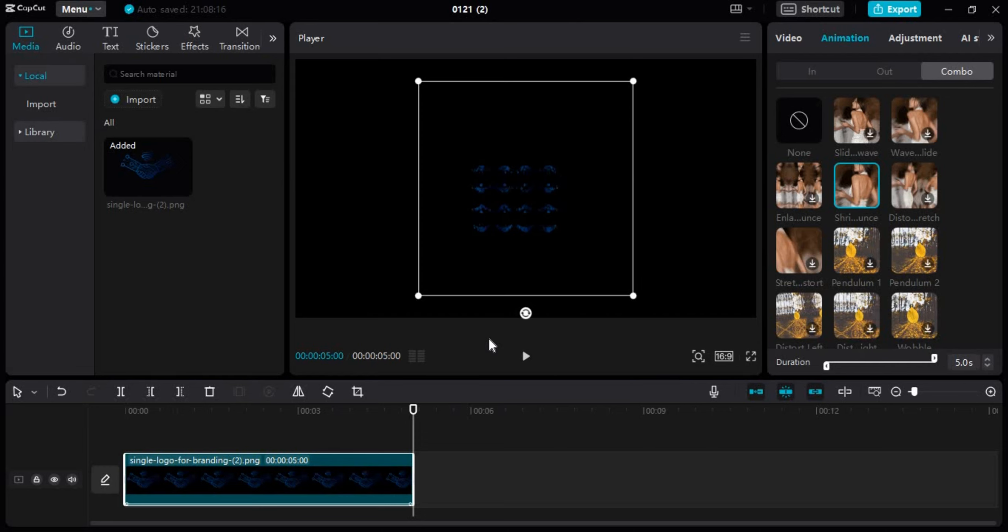
Import the fish video from the y,t videos folder and place it on a new track above the logo clip.
{"action": "left_click", "coordinate": [141, 98]}
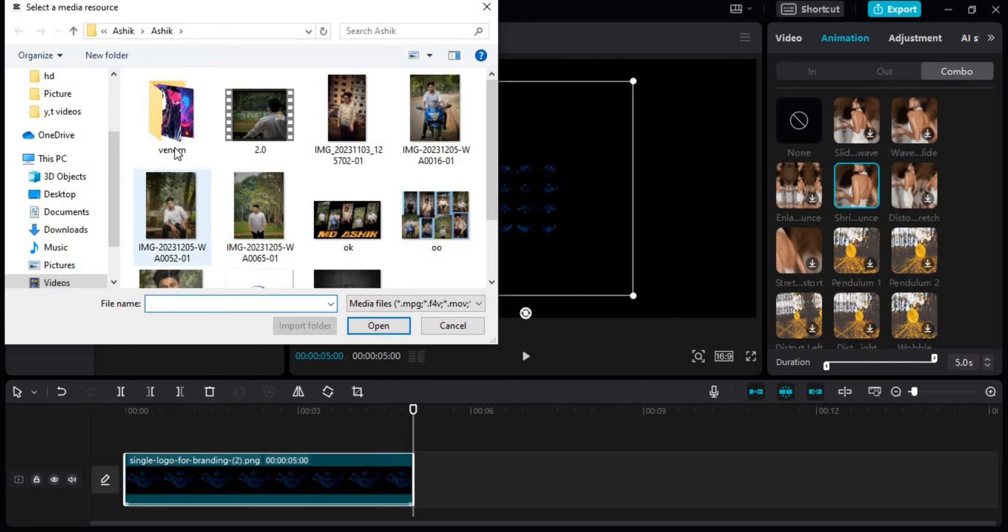
{"action": "left_click", "coordinate": [95, 111]}
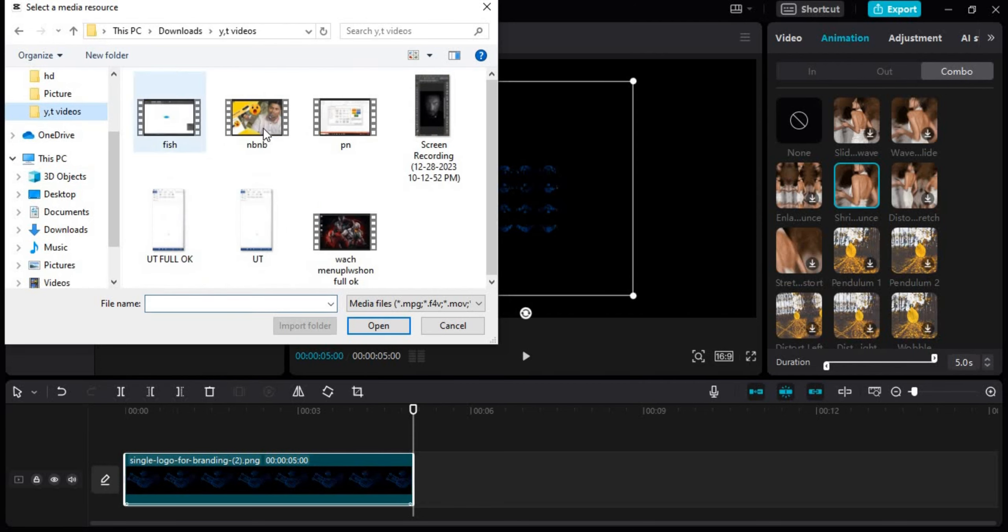
{"action": "left_click", "coordinate": [180, 120]}
{"action": "left_click", "coordinate": [376, 320]}
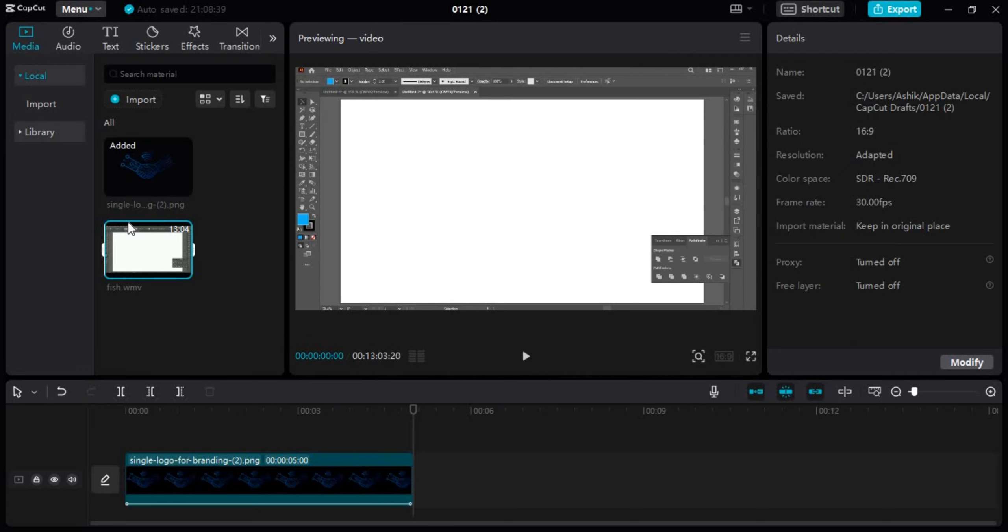
{"action": "left_click_drag", "start_coordinate": [148, 250], "coordinate": [188, 433]}
Move the logo clip onto the track above fish.wmv, near the start, and put the playhead past its end.
{"action": "scroll", "coordinate": [289, 437], "scroll_direction": "down", "scroll_amount": 3}
{"action": "scroll", "coordinate": [296, 482], "scroll_direction": "up", "scroll_amount": 4}
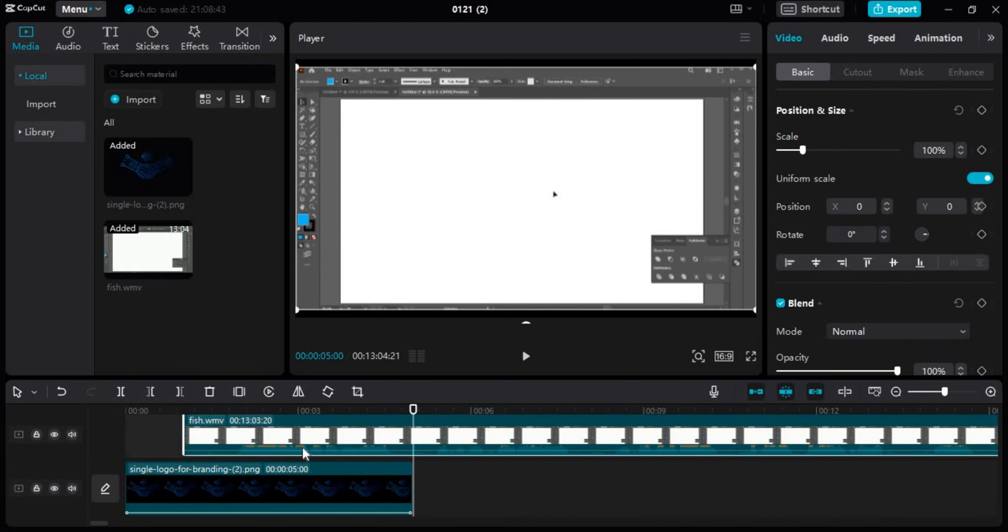
{"action": "left_click_drag", "start_coordinate": [297, 487], "coordinate": [234, 433]}
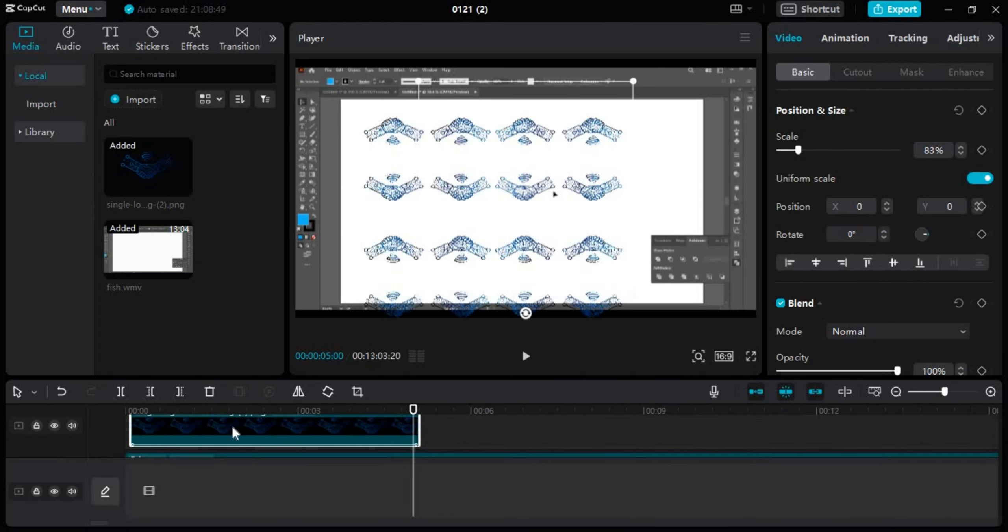
{"action": "left_click", "coordinate": [485, 442]}
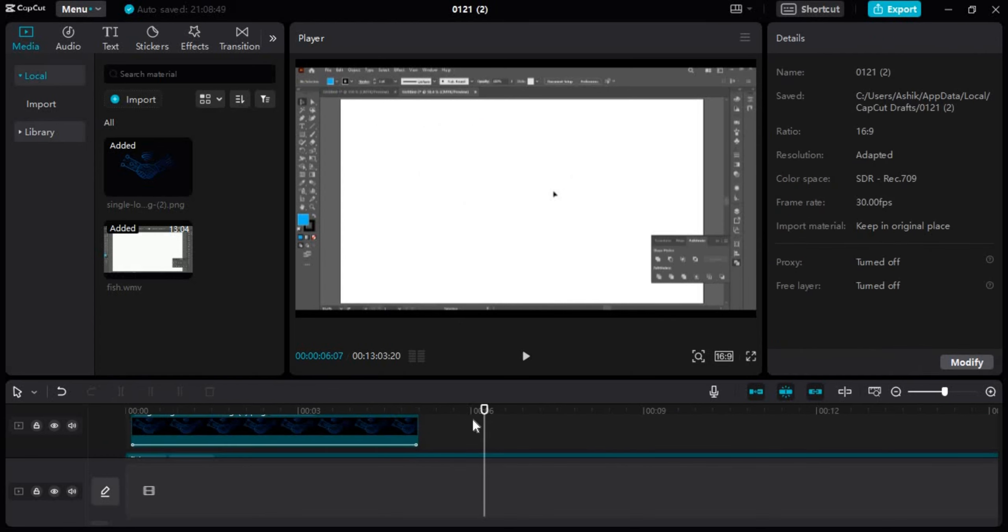
Play the logo overlay from the start of the timeline, stop playback after the clip ends, and return the playhead to zero.
{"action": "left_click_drag", "start_coordinate": [297, 413], "coordinate": [100, 410]}
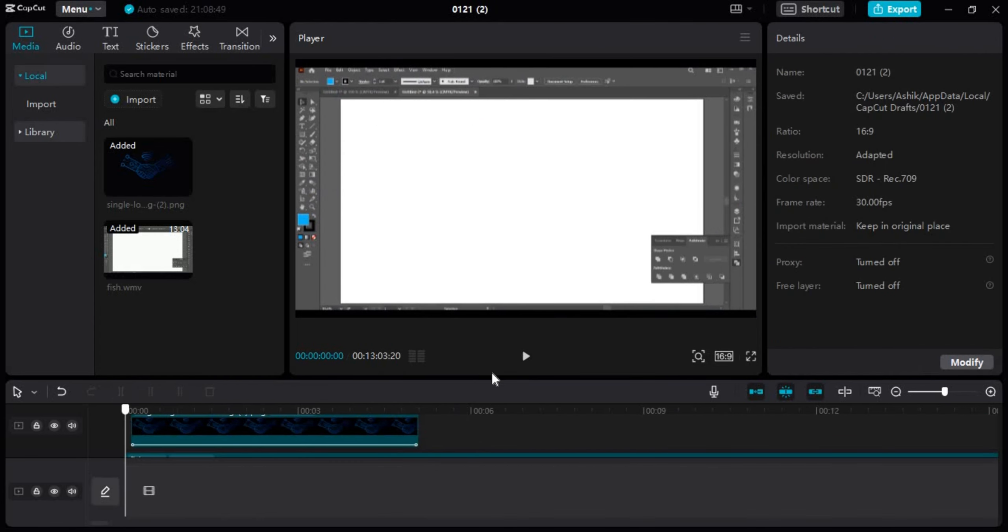
{"action": "left_click", "coordinate": [525, 356]}
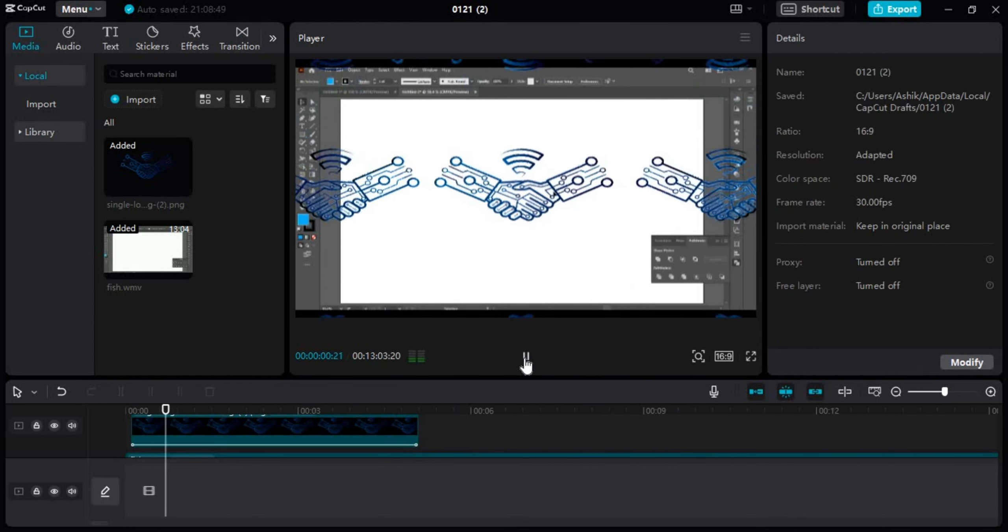
{"action": "left_click", "coordinate": [399, 421]}
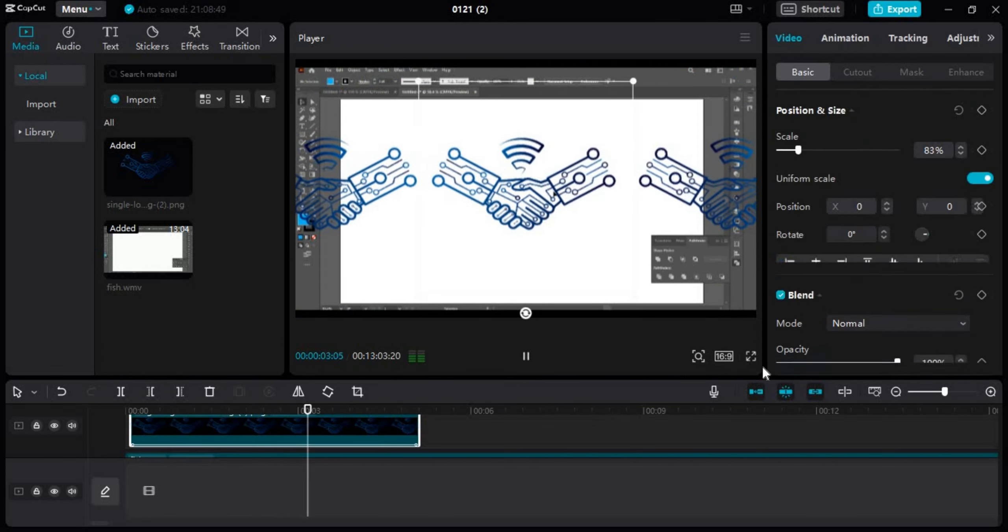
{"action": "left_click", "coordinate": [526, 357]}
{"action": "left_click_drag", "start_coordinate": [412, 409], "coordinate": [125, 407]}
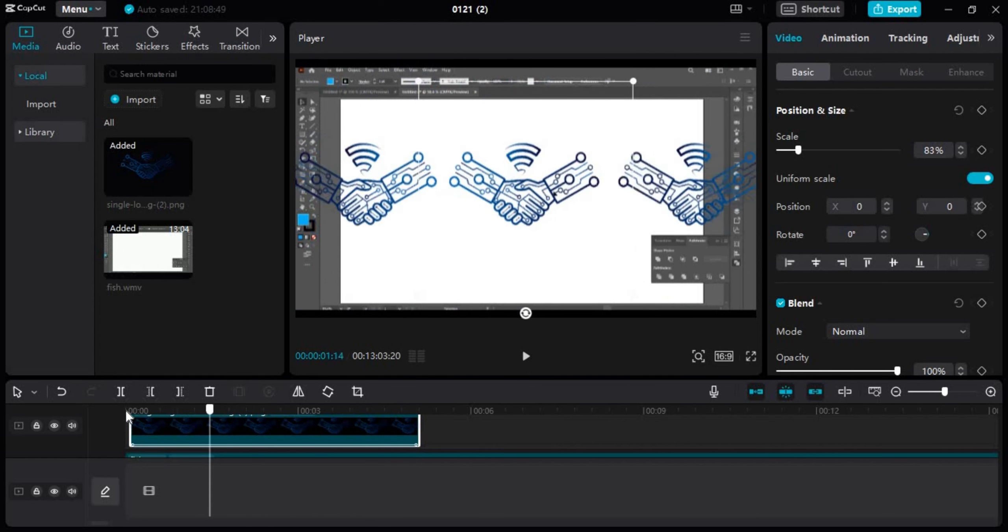
Try the Right Zoom combo animation on the logo clip and replace it with Train 4.
{"action": "left_click", "coordinate": [843, 40]}
{"action": "scroll", "coordinate": [896, 258], "scroll_direction": "down", "scroll_amount": 6}
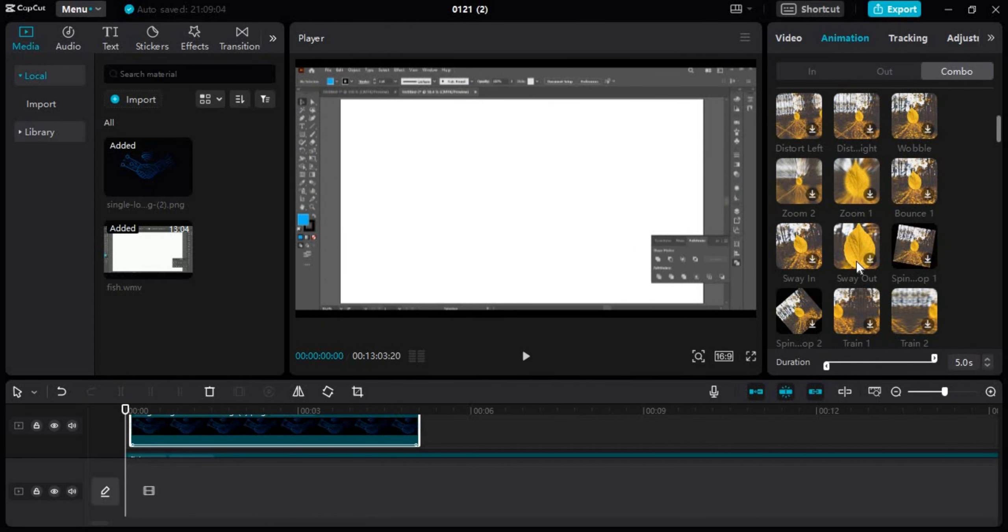
{"action": "left_click", "coordinate": [858, 249]}
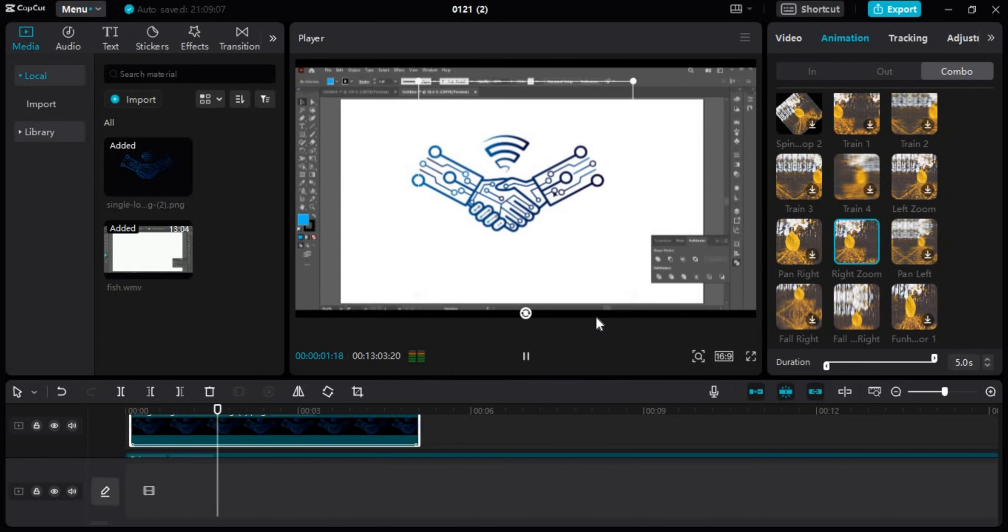
{"action": "left_click", "coordinate": [850, 185]}
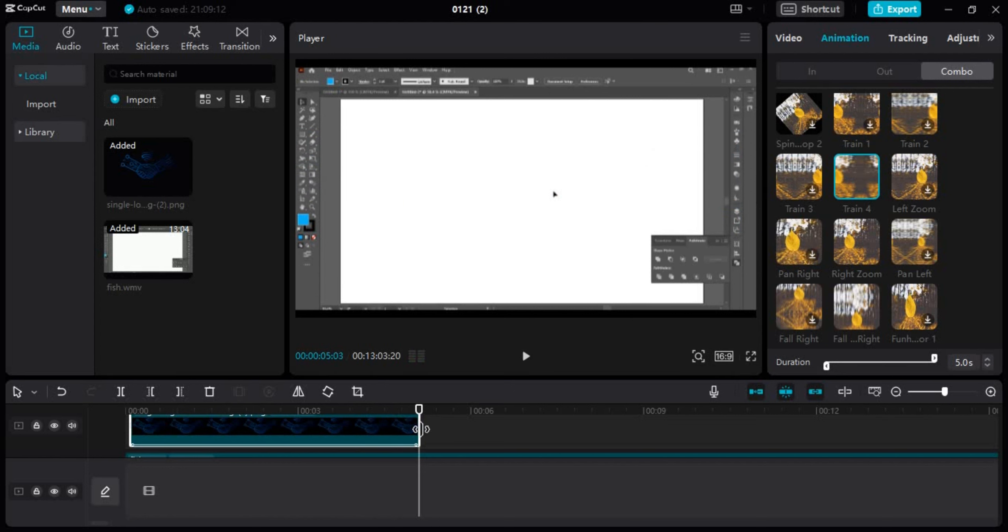
Extend the end of the logo clip to a duration of about 00:00:14:12 and play the overlay from the timeline start.
{"action": "left_click_drag", "start_coordinate": [420, 429], "coordinate": [957, 445]}
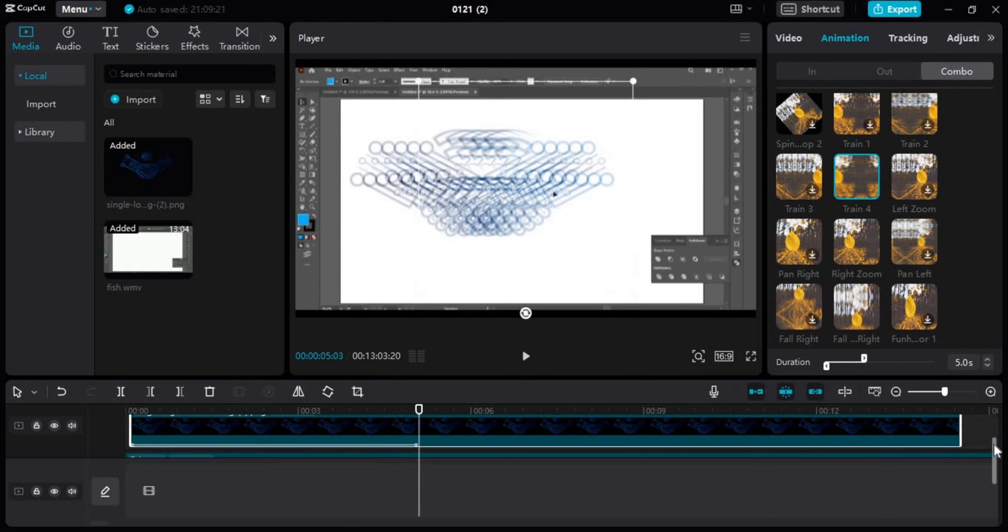
{"action": "scroll", "coordinate": [999, 439], "scroll_direction": "up", "scroll_amount": 1}
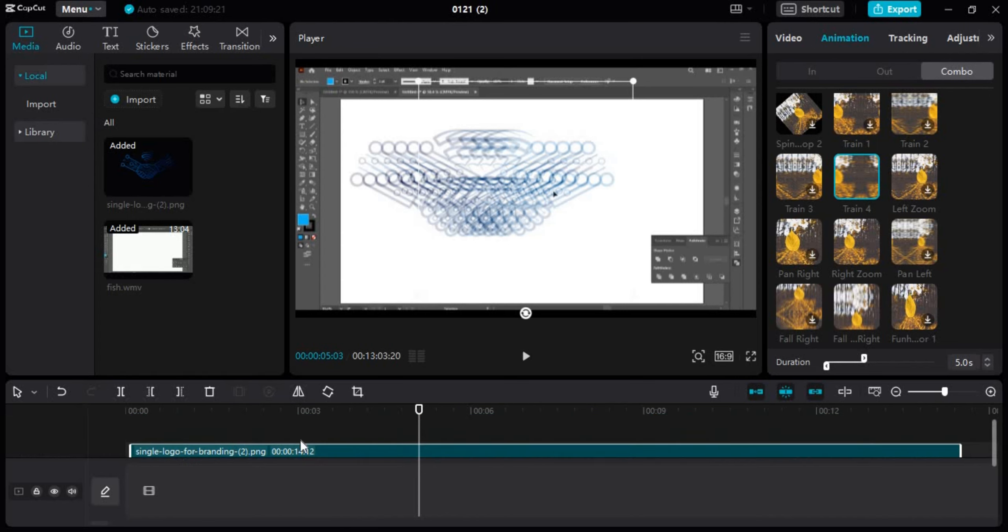
{"action": "left_click", "coordinate": [126, 484]}
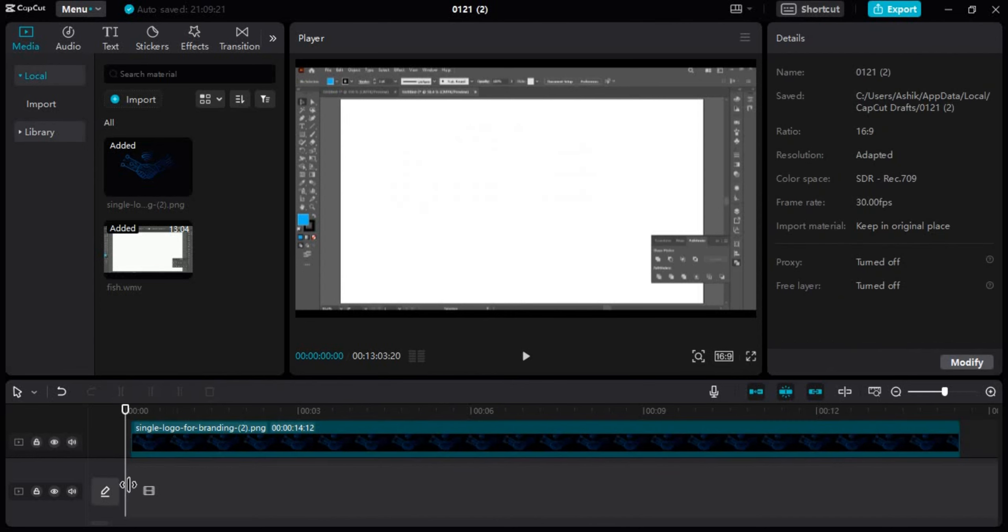
{"action": "left_click", "coordinate": [150, 492]}
{"action": "left_click", "coordinate": [526, 358]}
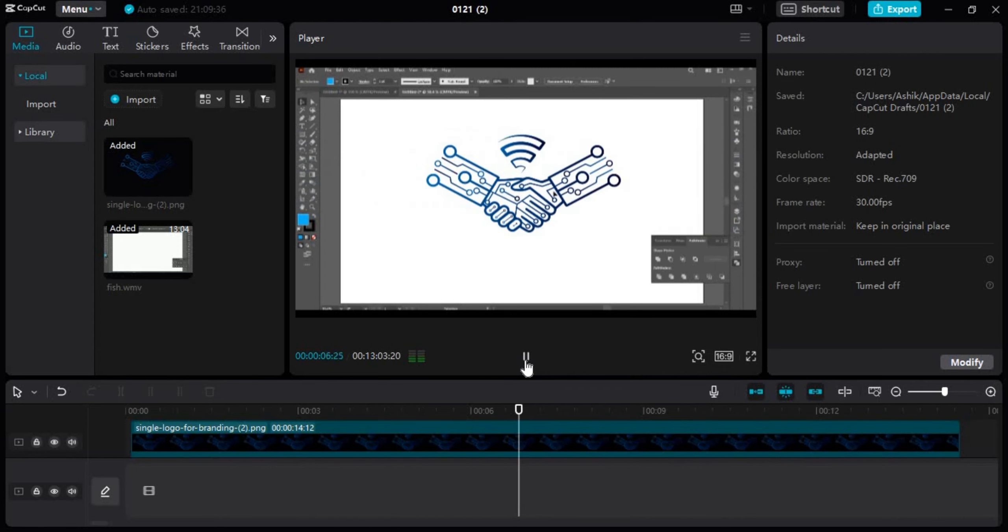
{"action": "left_click", "coordinate": [526, 361]}
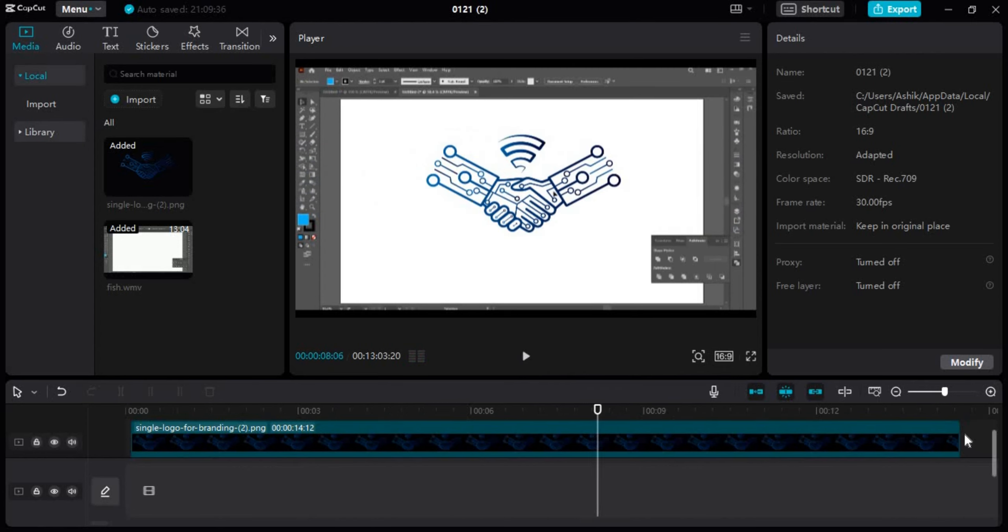
Set the logo clip's duration to about 00:00:07:22 by adjusting its end, and return the playhead to the timeline start.
{"action": "left_click_drag", "start_coordinate": [958, 433], "coordinate": [572, 446]}
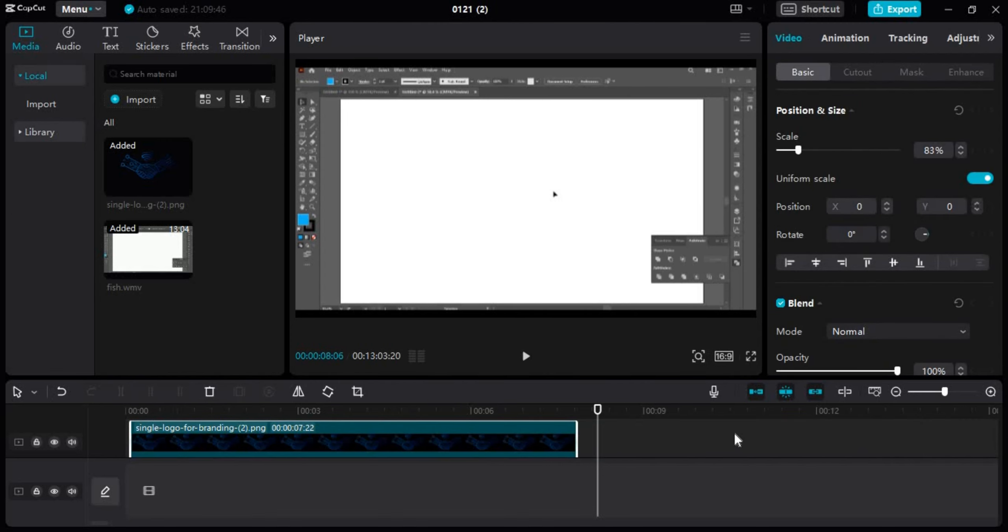
{"action": "scroll", "coordinate": [738, 440], "scroll_direction": "down", "scroll_amount": 5}
{"action": "scroll", "coordinate": [738, 440], "scroll_direction": "up", "scroll_amount": 4}
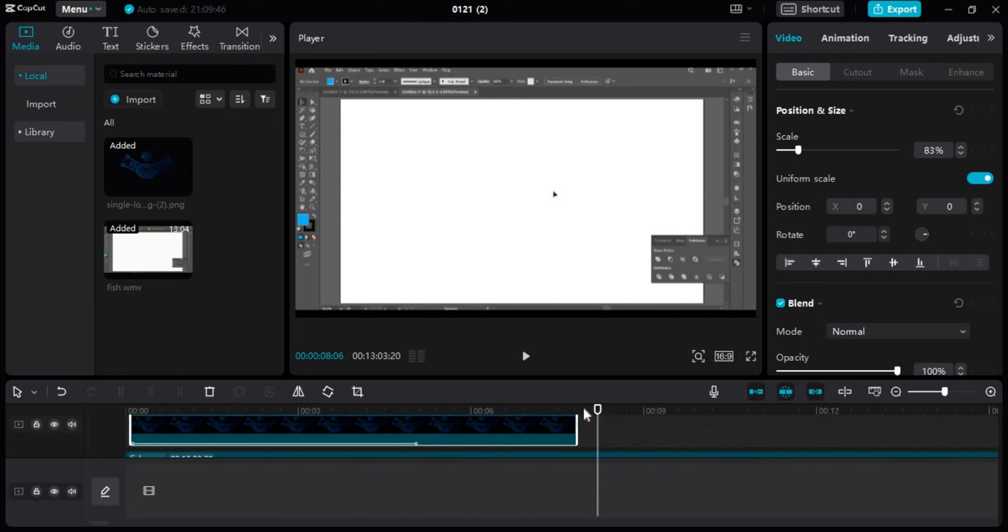
{"action": "left_click_drag", "start_coordinate": [597, 412], "coordinate": [119, 427]}
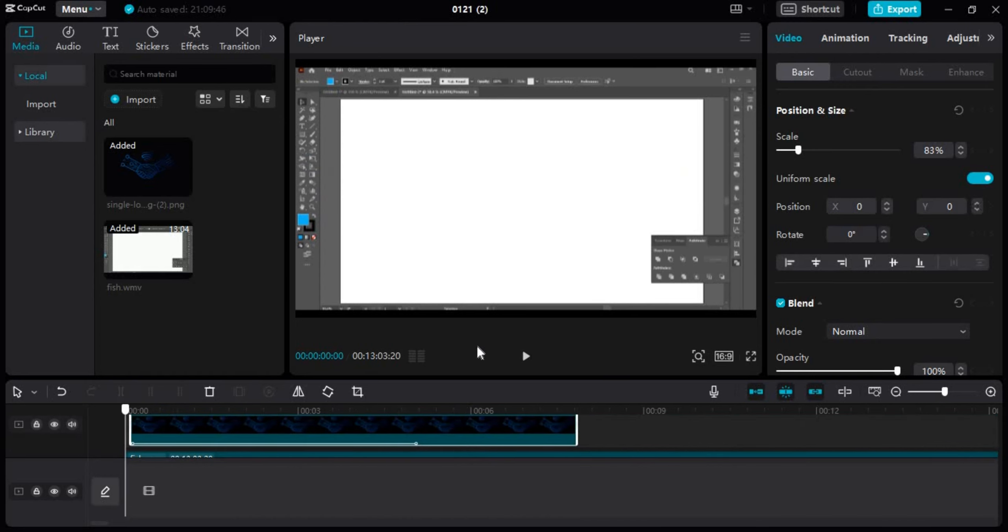